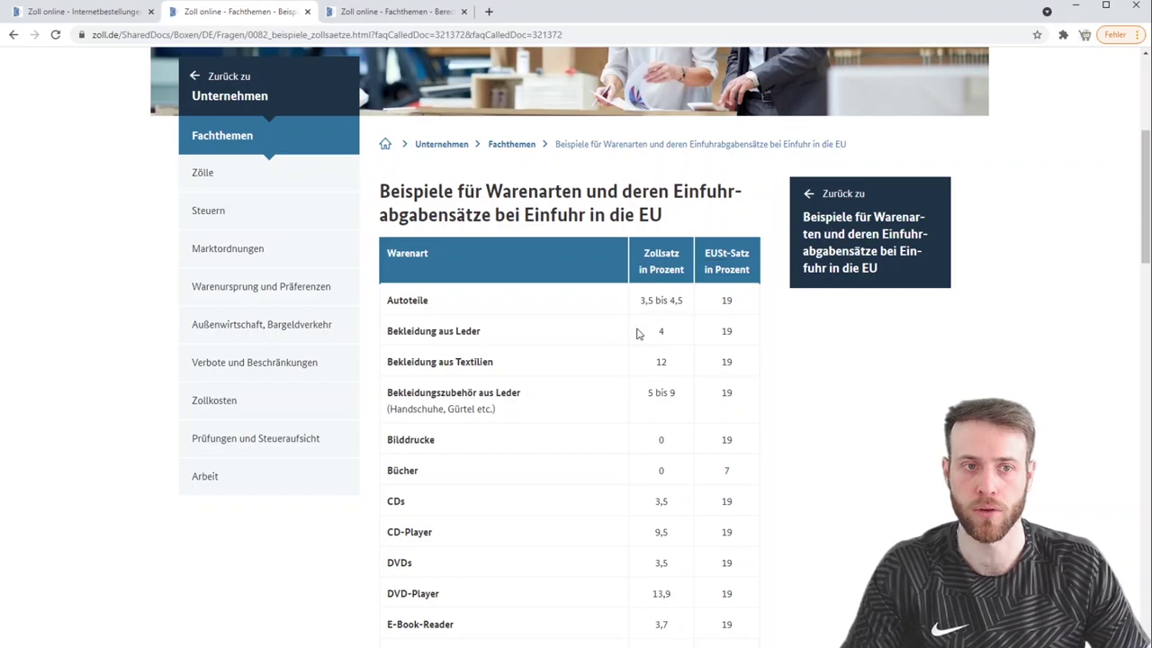
# - Switch to the customs example page on calculating import duties and examine its calculation table from the customs value through to the total charge
pyautogui.scroll(3, 638, 333)
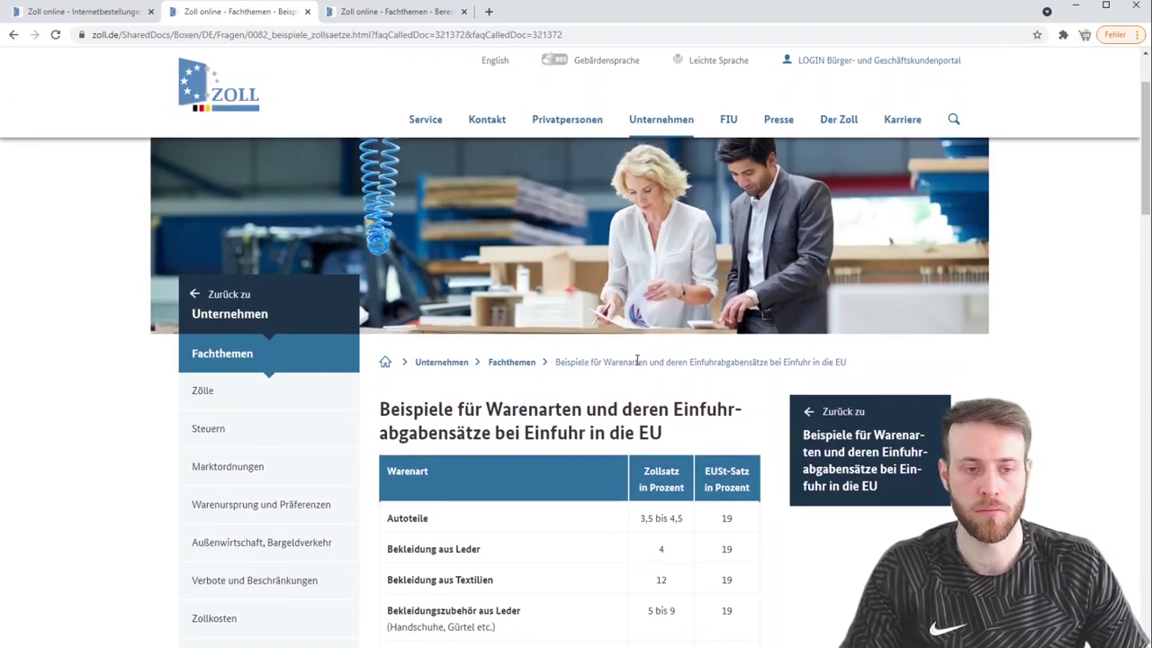
pyautogui.click(372, 13)
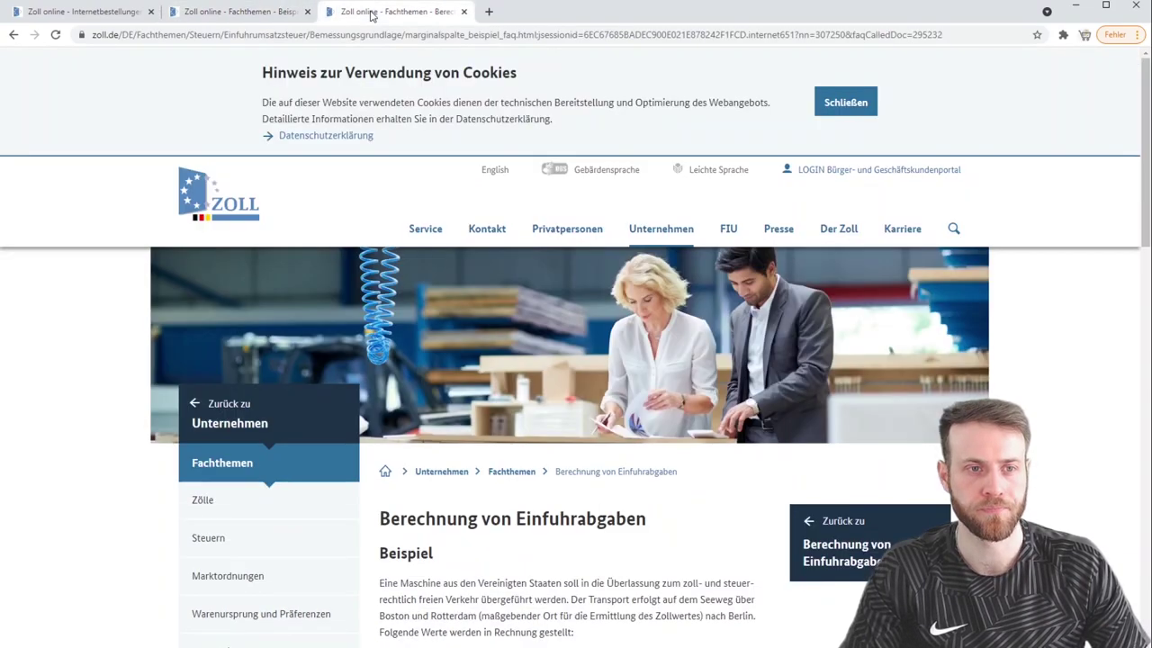
pyautogui.scroll(-3, 615, 447)
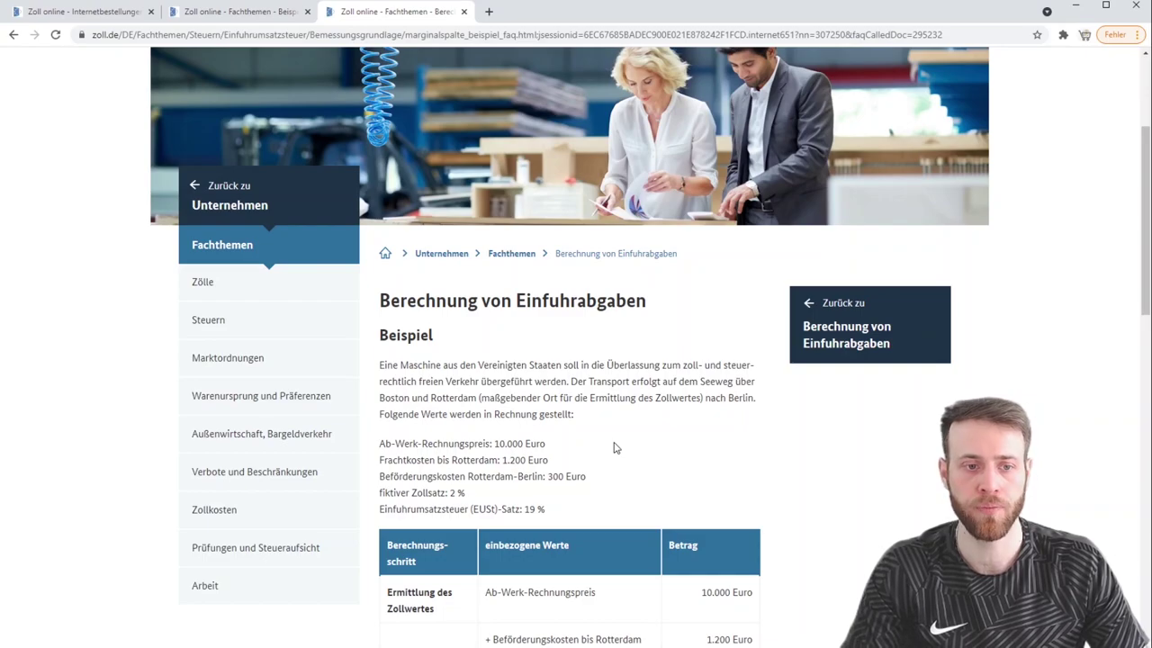
pyautogui.scroll(-3, 614, 447)
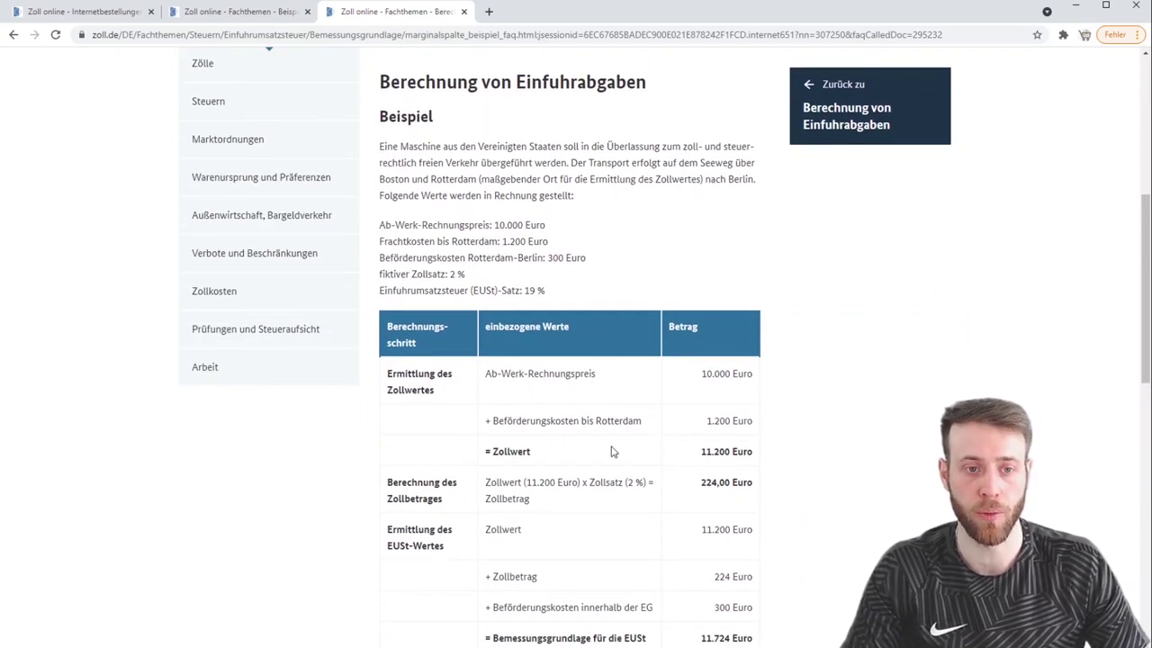
pyautogui.scroll(-3, 610, 450)
pyautogui.scroll(2, 611, 451)
pyautogui.scroll(-2, 610, 450)
pyautogui.scroll(2, 610, 451)
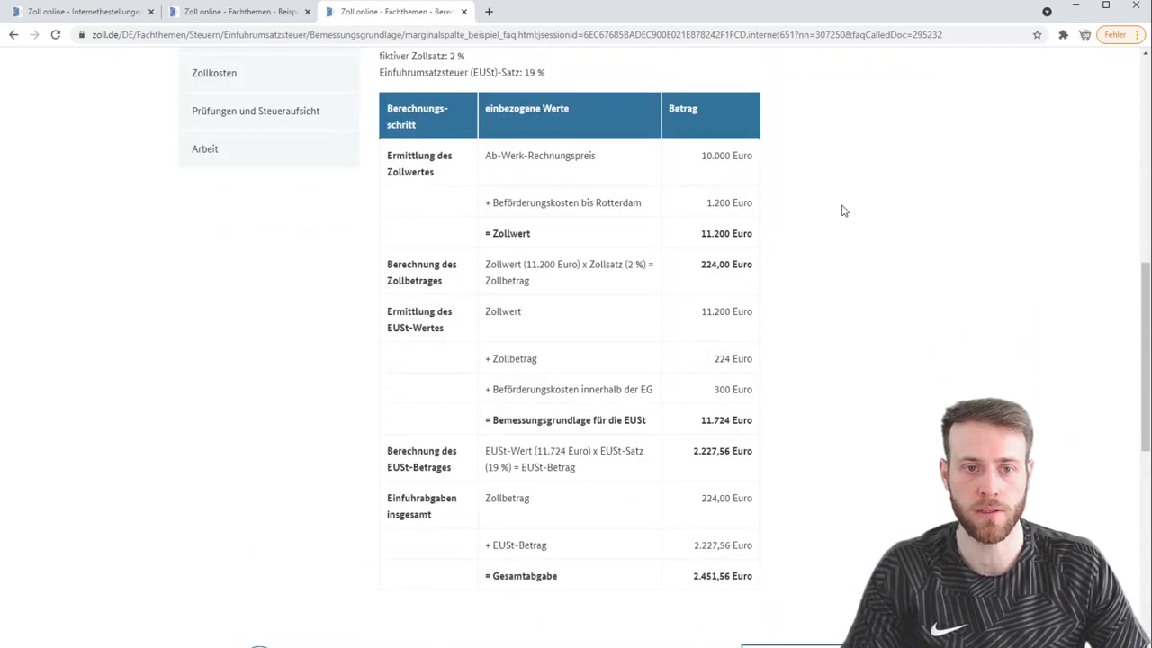
pyautogui.scroll(4, 511, 281)
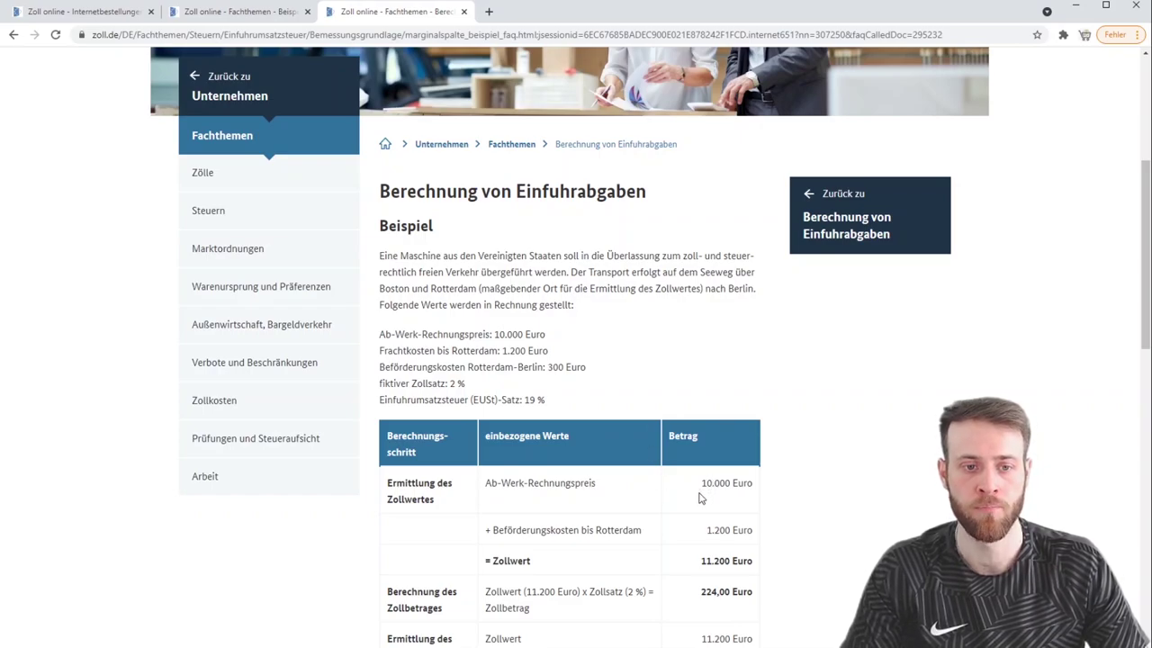
pyautogui.scroll(-3, 700, 499)
pyautogui.scroll(-3, 686, 466)
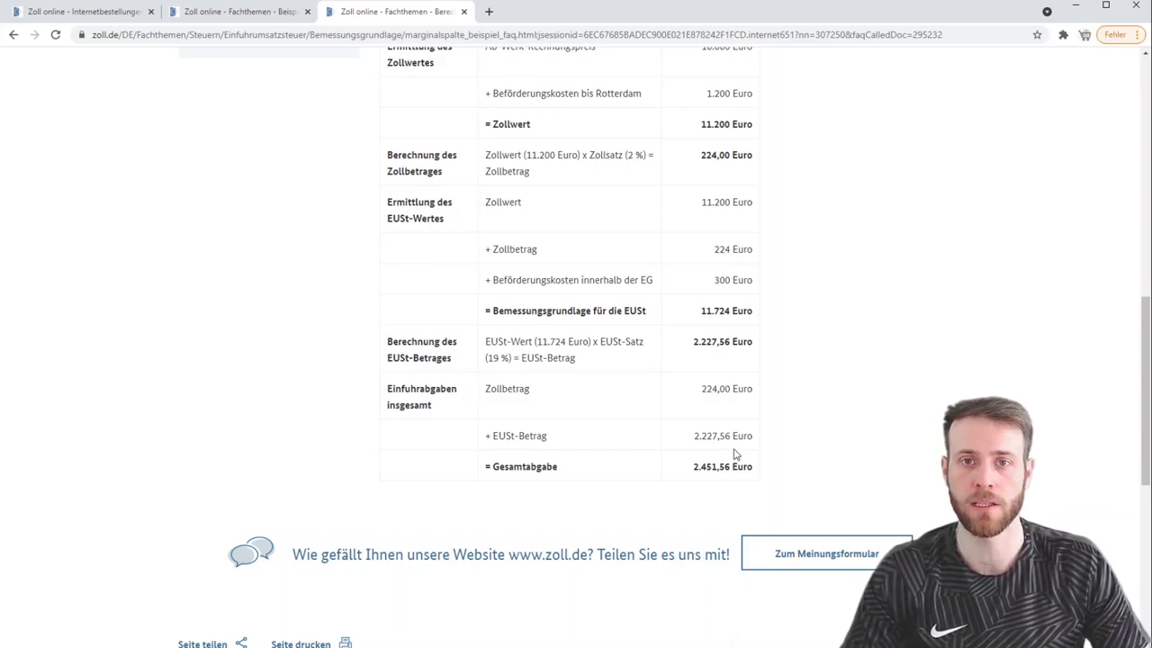
pyautogui.scroll(2, 729, 452)
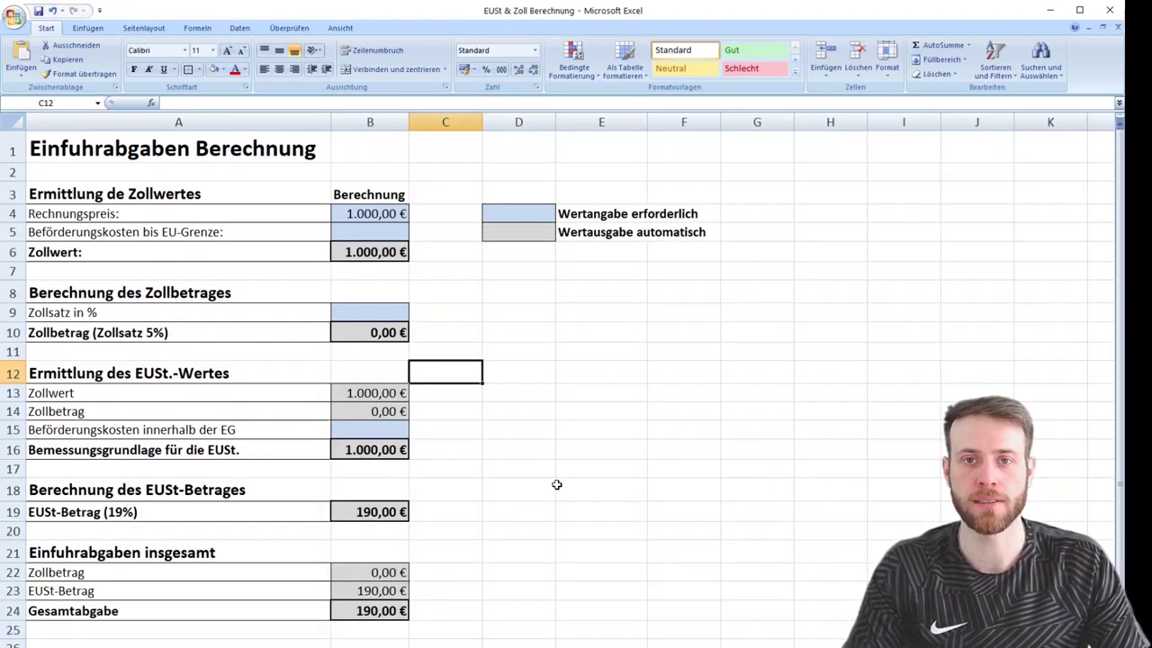
# - In the Excel import duty sheet, clear the Rechnungspreis in B4 and enter 1000
pyautogui.click(398, 216)
pyautogui.press('Delete')
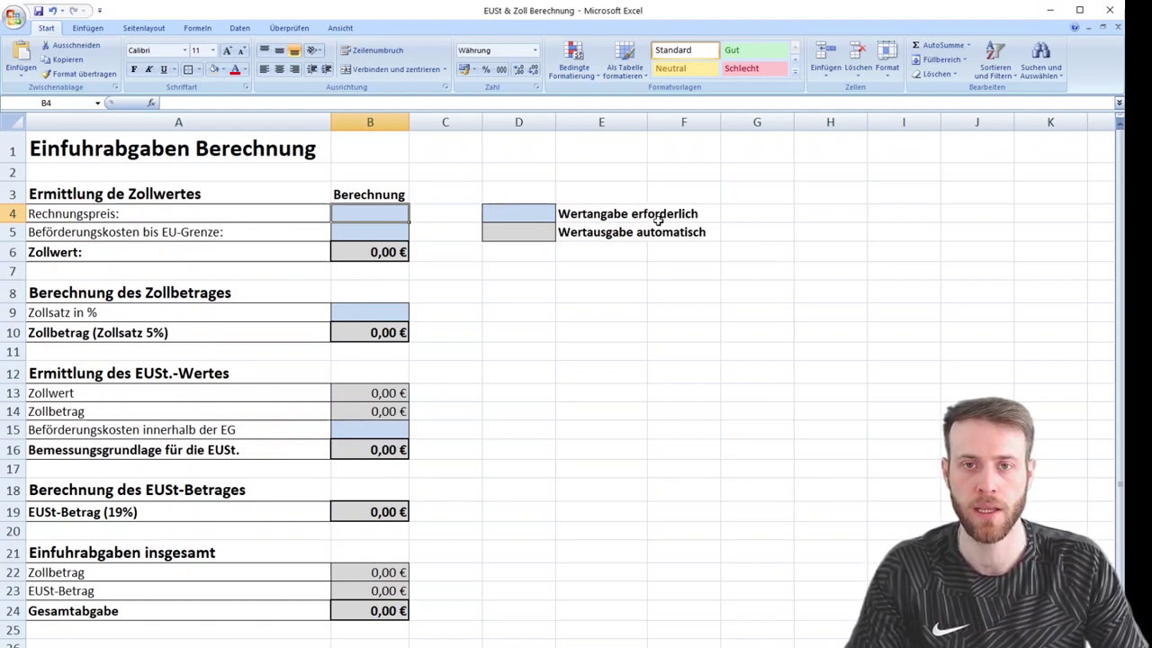
pyautogui.click(388, 231)
pyautogui.click(384, 215)
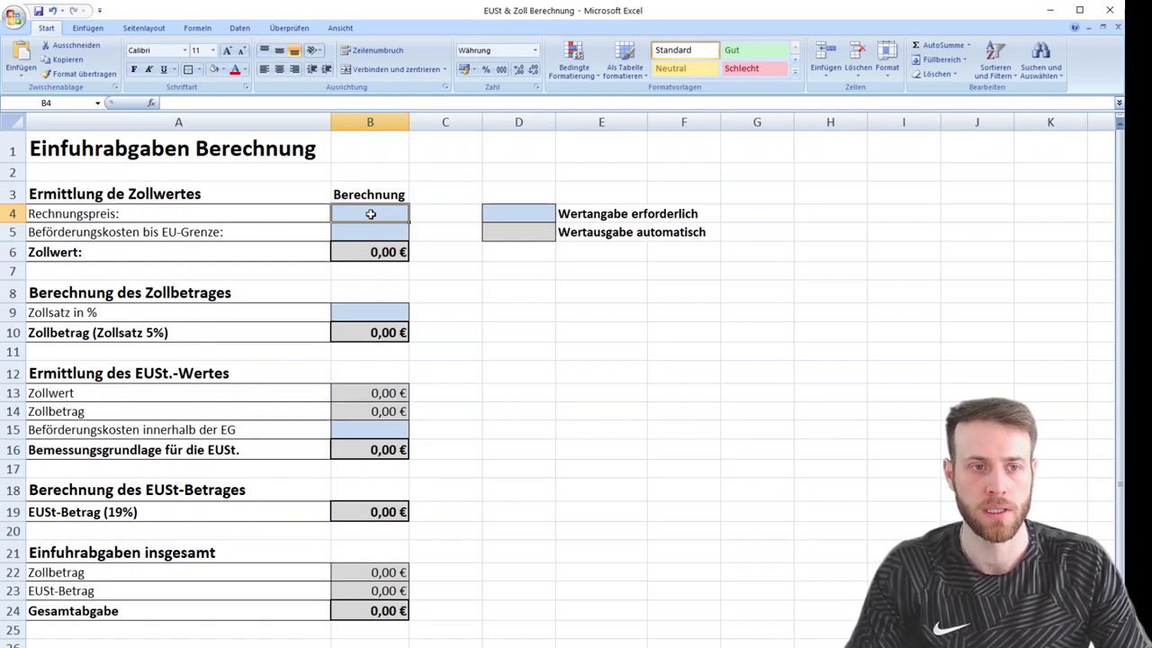
pyautogui.write('1000')
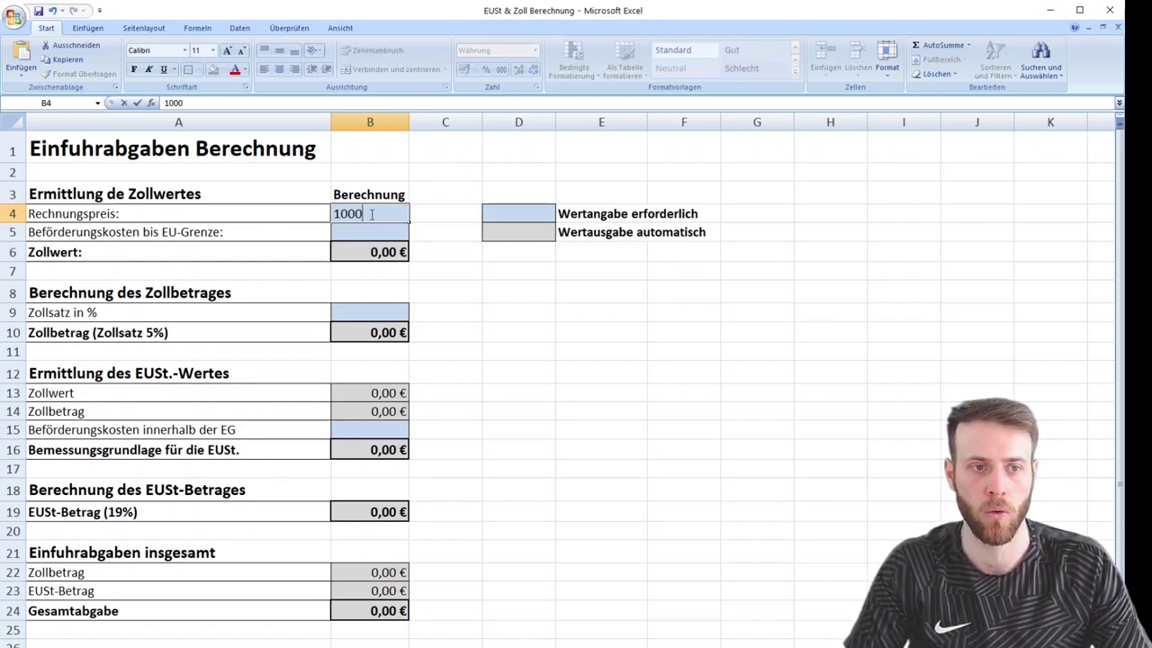
pyautogui.press('Return')
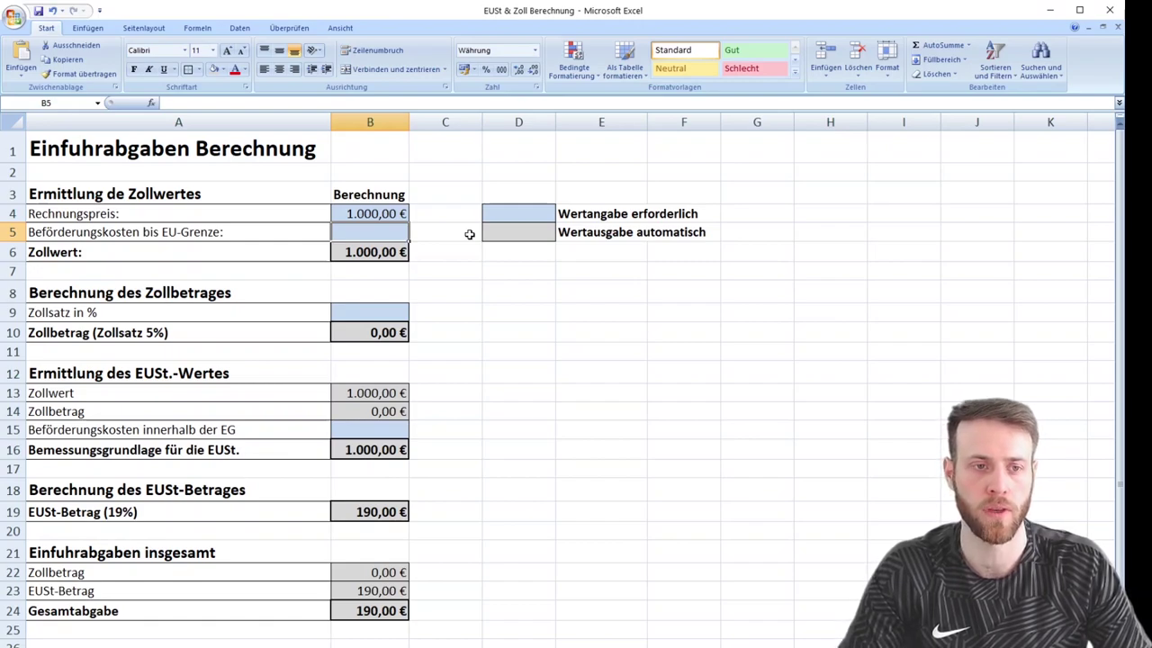
# - Set the transport costs to the EU border in B5 to 350 and the Zollsatz in B9 to 5
pyautogui.write('350')
pyautogui.press('Return')
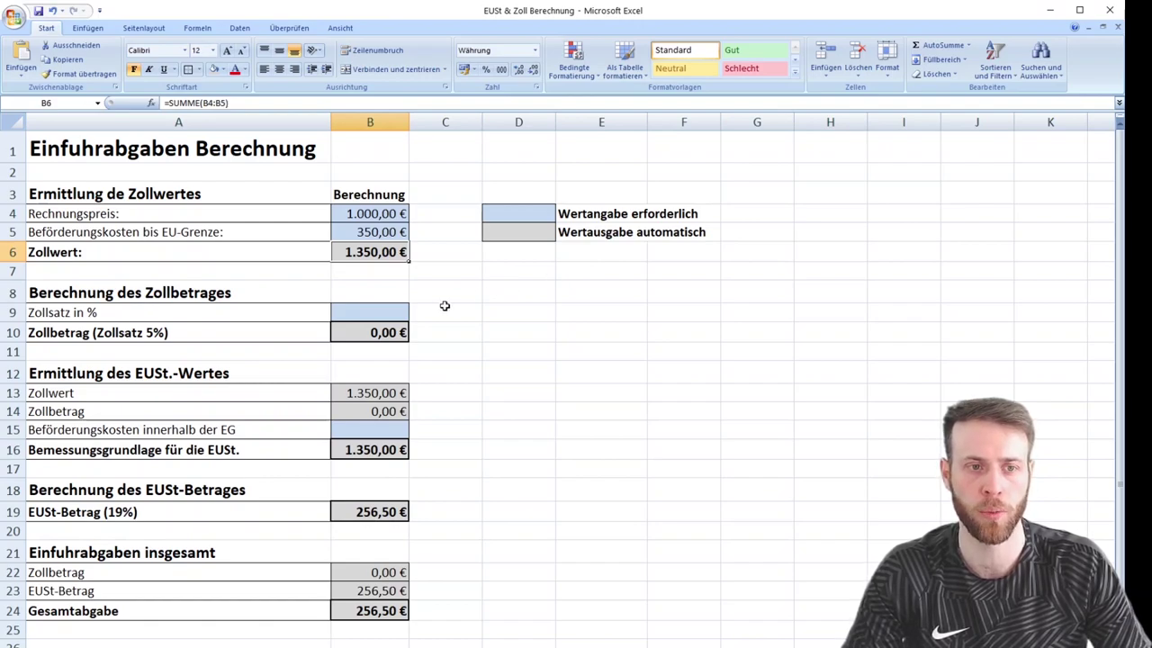
pyautogui.click(371, 315)
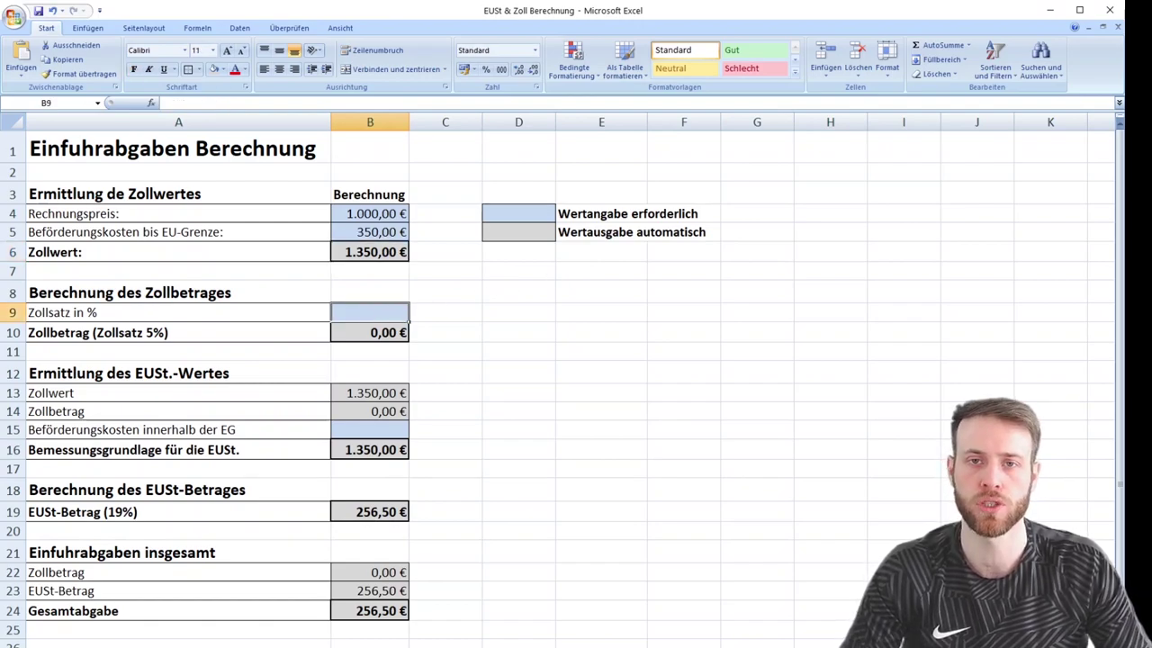
pyautogui.write('5')
pyautogui.press('Return')
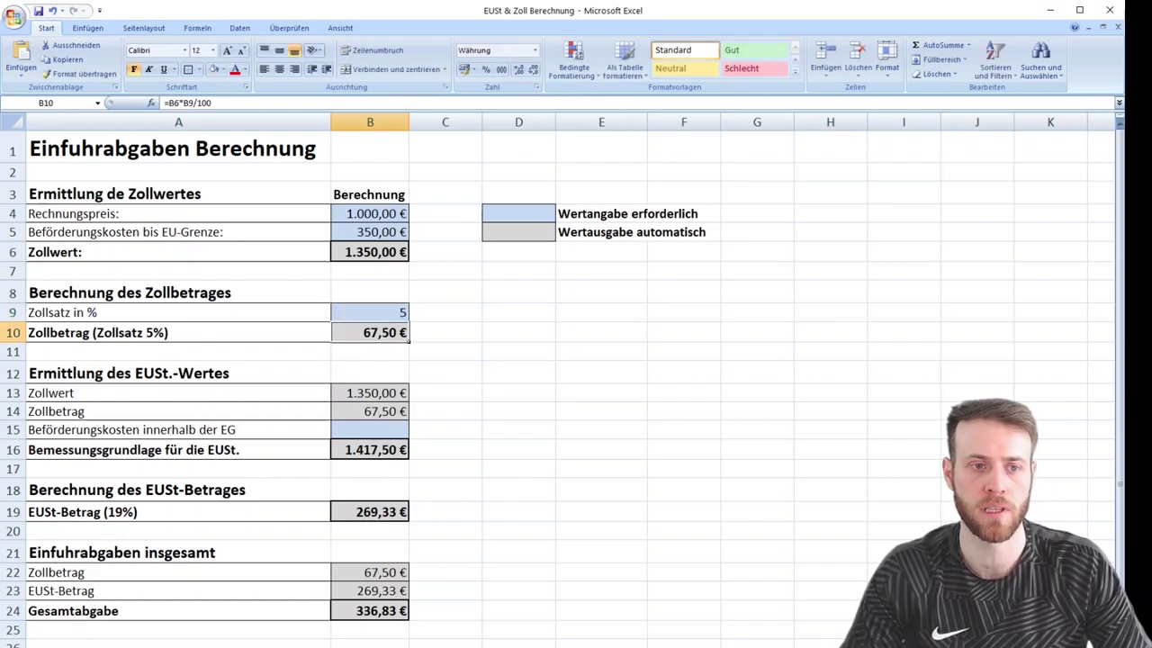
# - Inspect the Zollsatz entry and the formulas behind Zollwert and Zollbetrag, including the cells that carry them into the EUSt.-Wert section
pyautogui.click(387, 310)
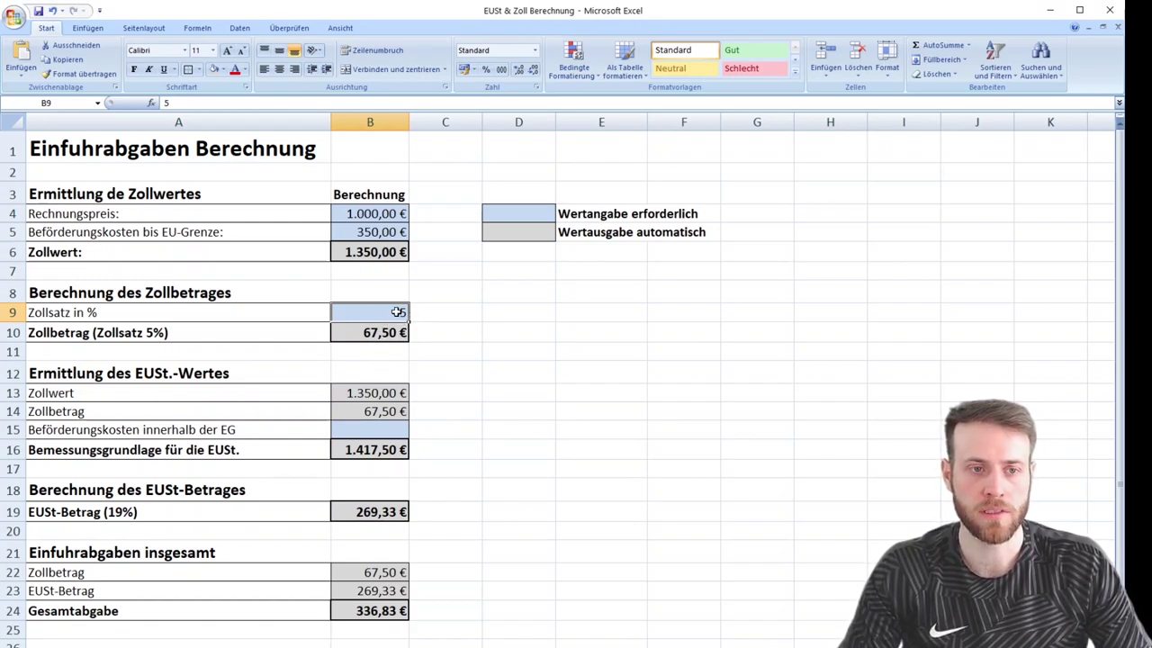
pyautogui.click(360, 249)
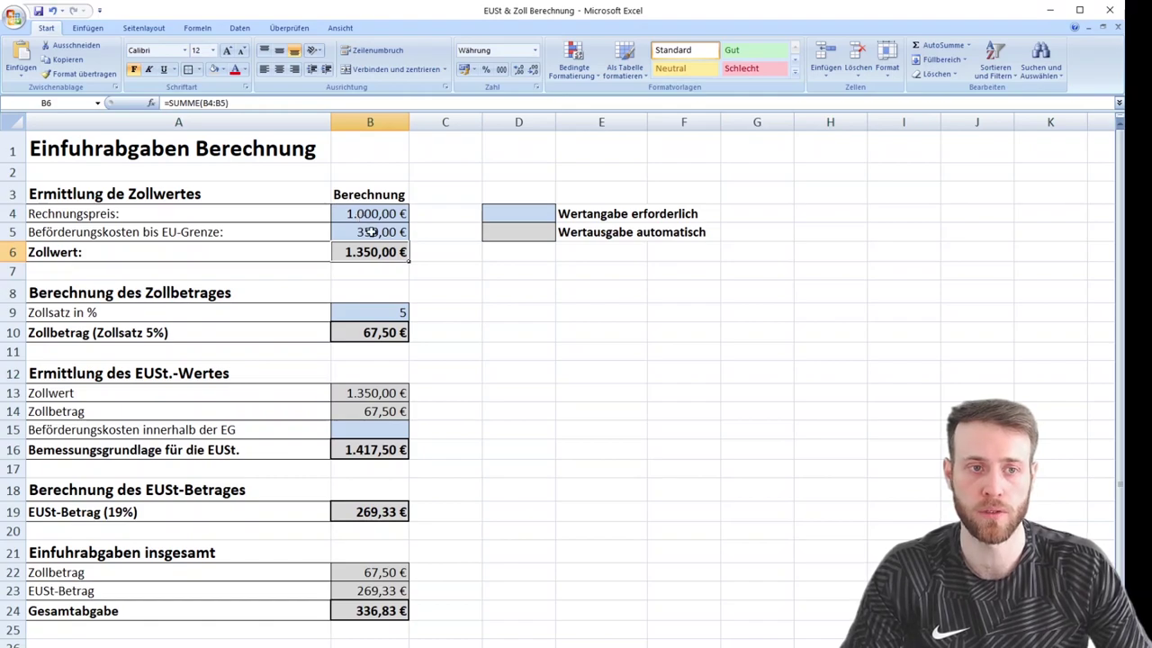
pyautogui.click(385, 334)
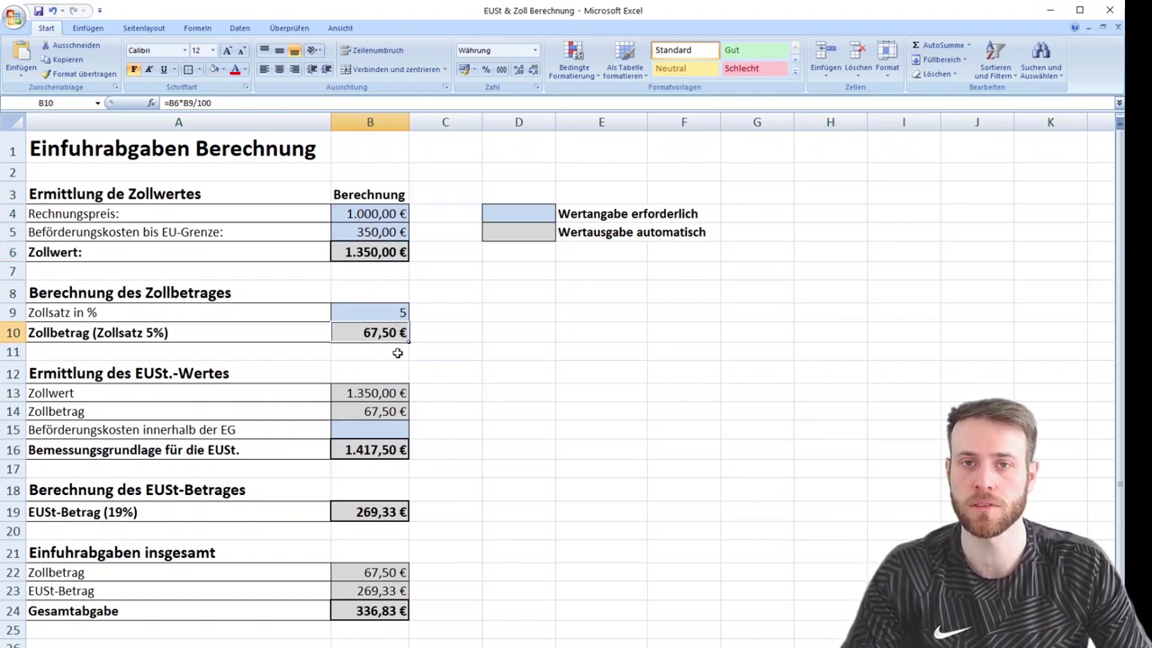
pyautogui.click(363, 392)
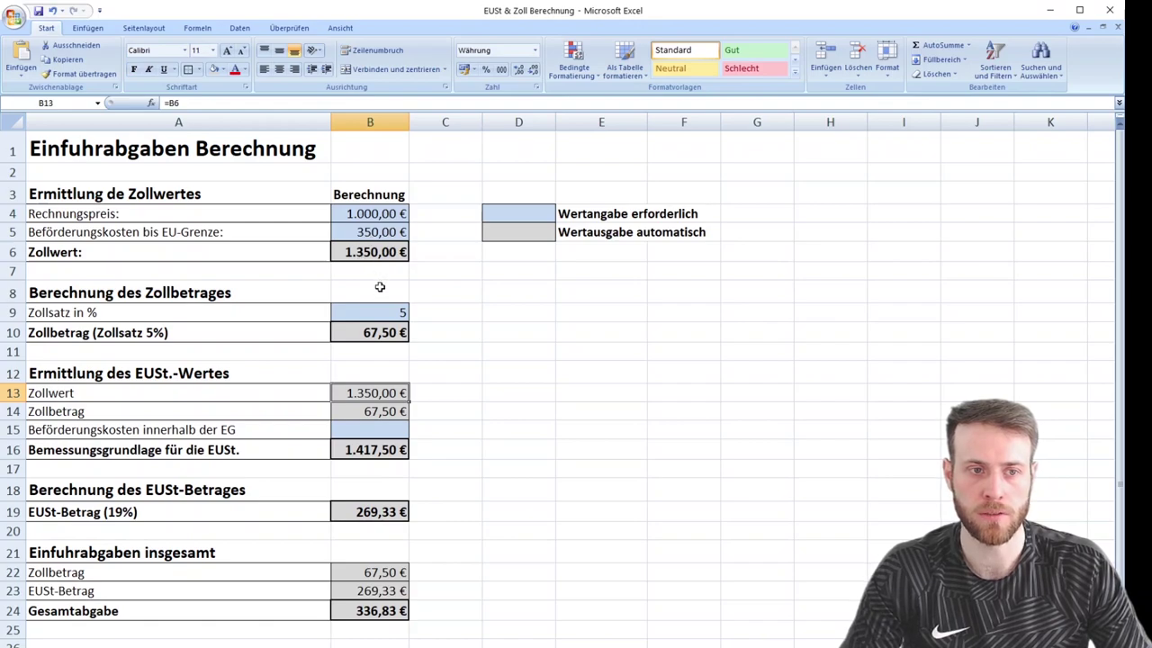
pyautogui.click(386, 413)
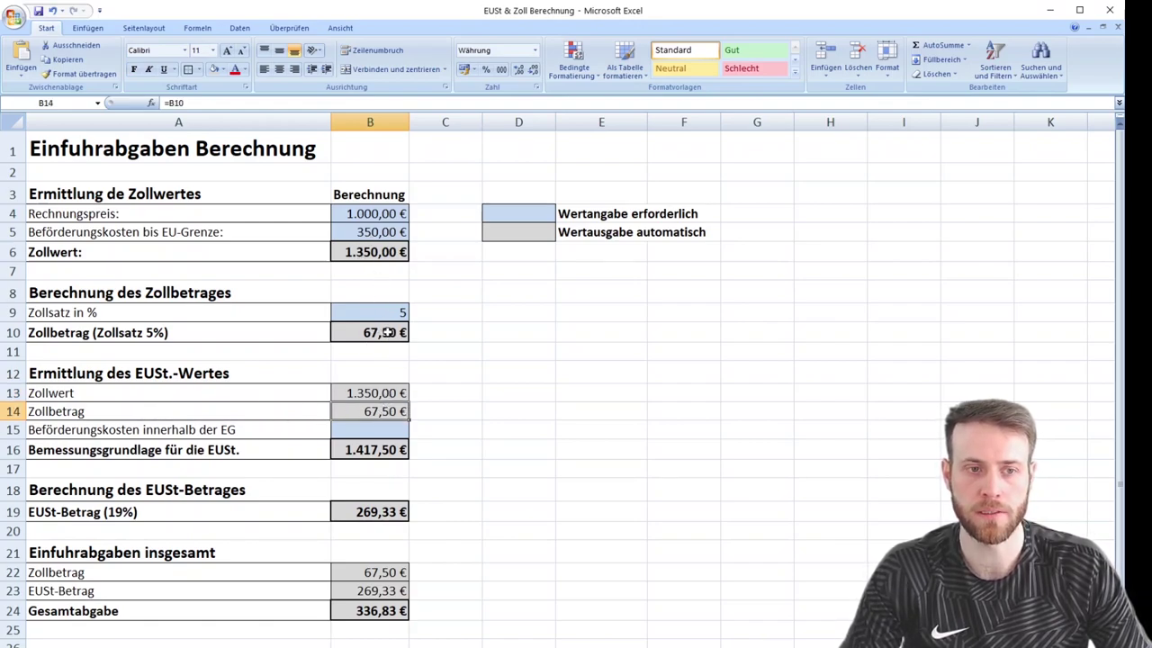
# - Enter 0 as the Beförderungskosten innerhalb der EG in B15
pyautogui.click(370, 431)
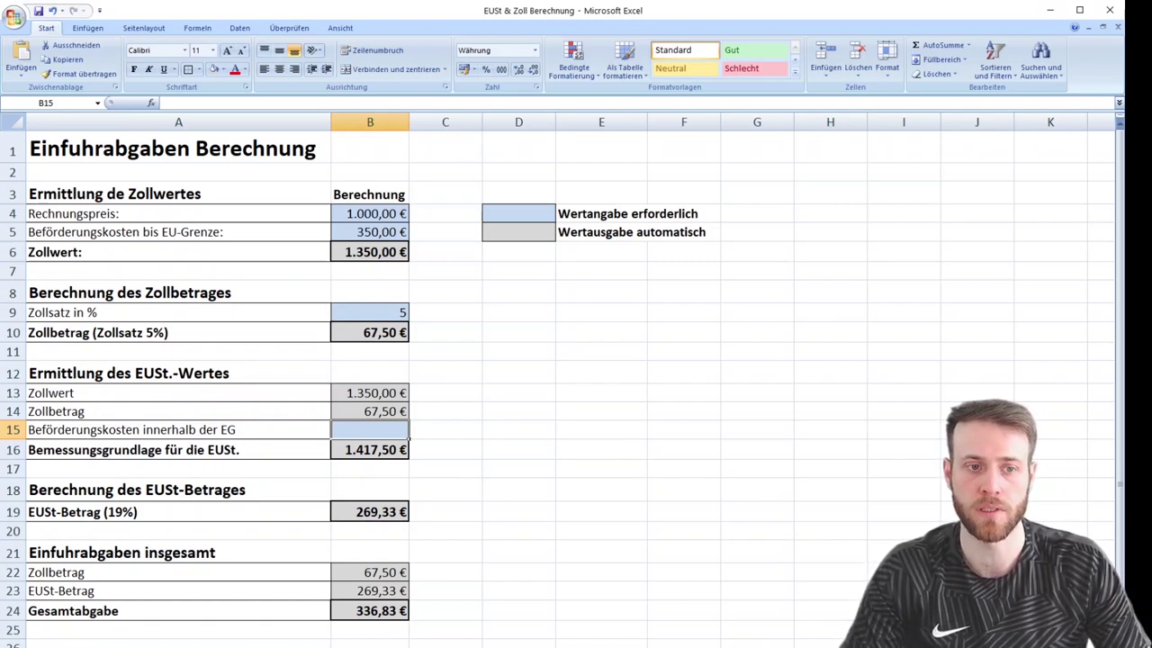
pyautogui.write('0')
pyautogui.press('Tab')
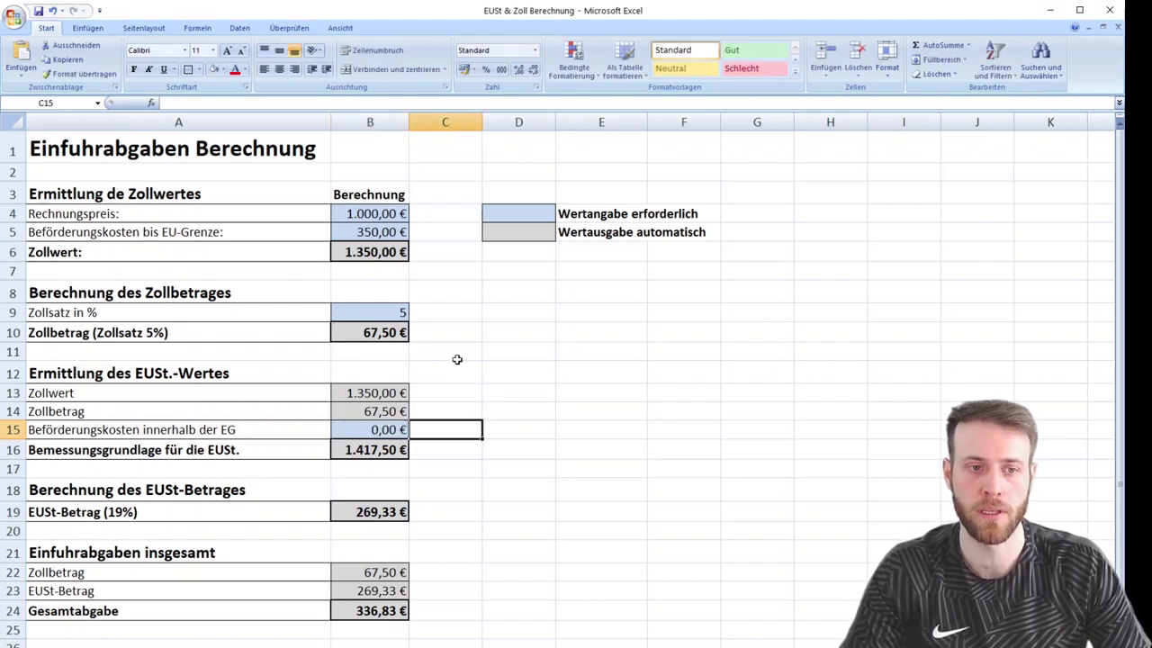
# - Review both transport cost entries, the Gesamtabgabe and Zollwert formulas, and the EUSt-Betrag row, ending on an empty cell below the table
pyautogui.click(386, 232)
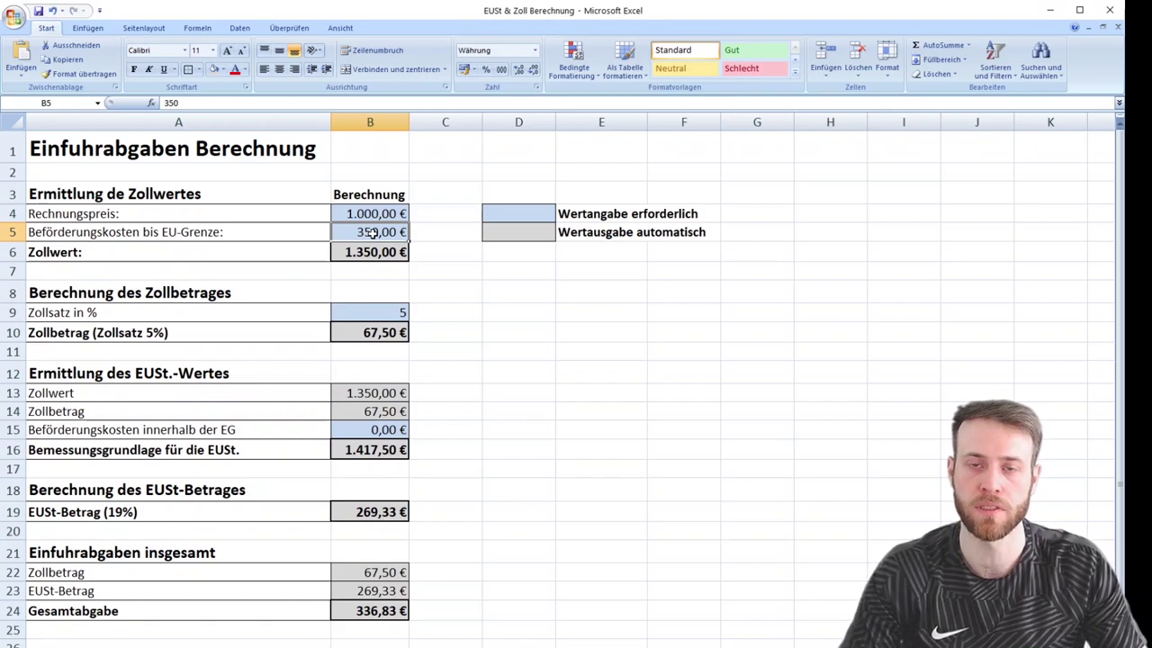
pyautogui.click(392, 430)
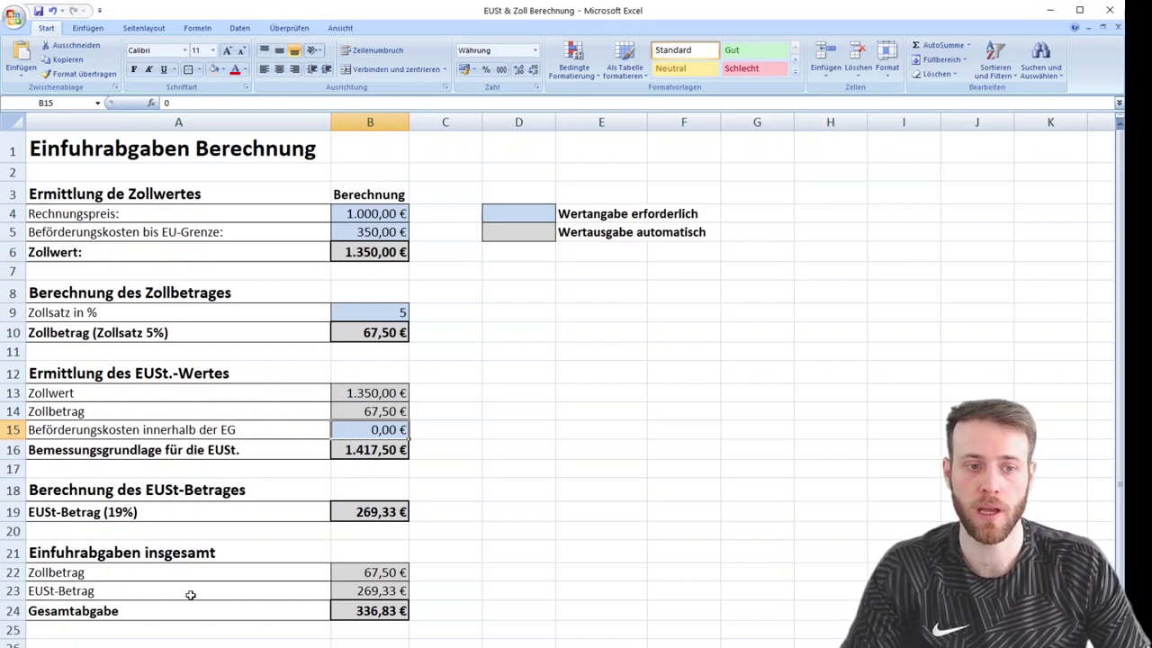
pyautogui.click(351, 611)
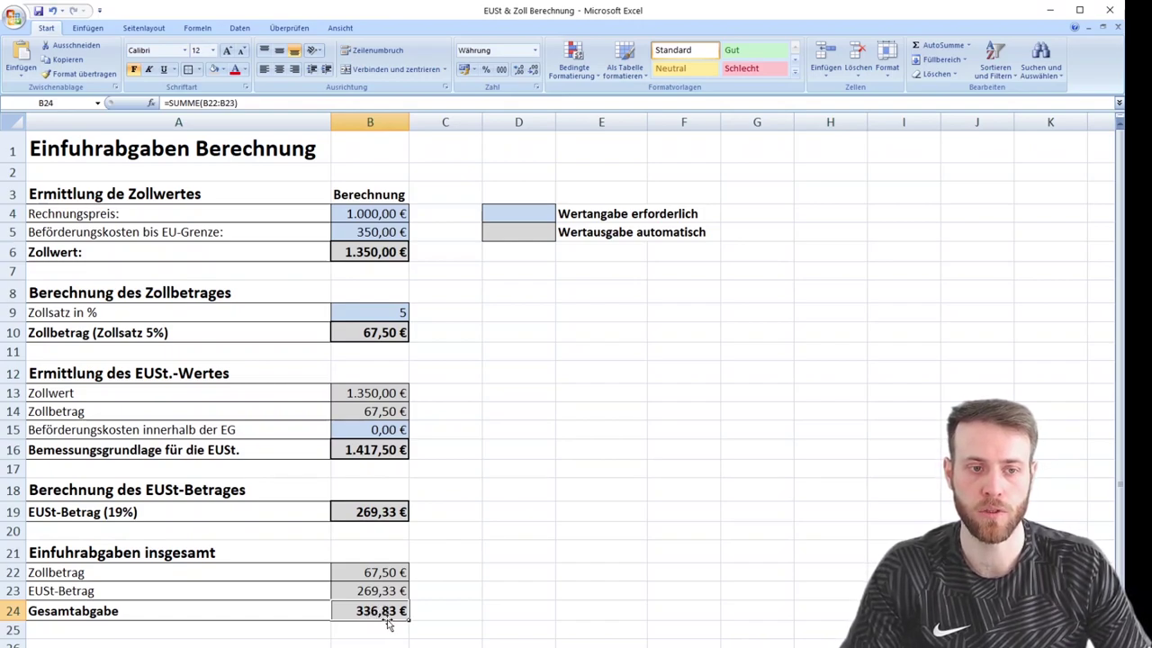
pyautogui.click(376, 248)
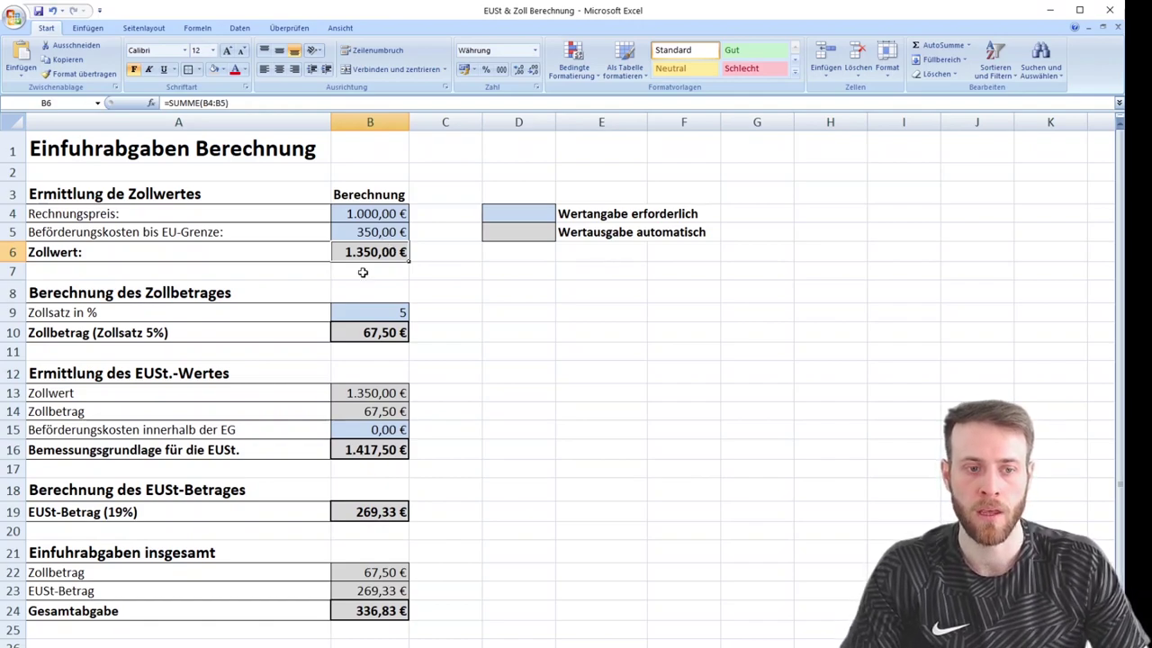
pyautogui.click(91, 594)
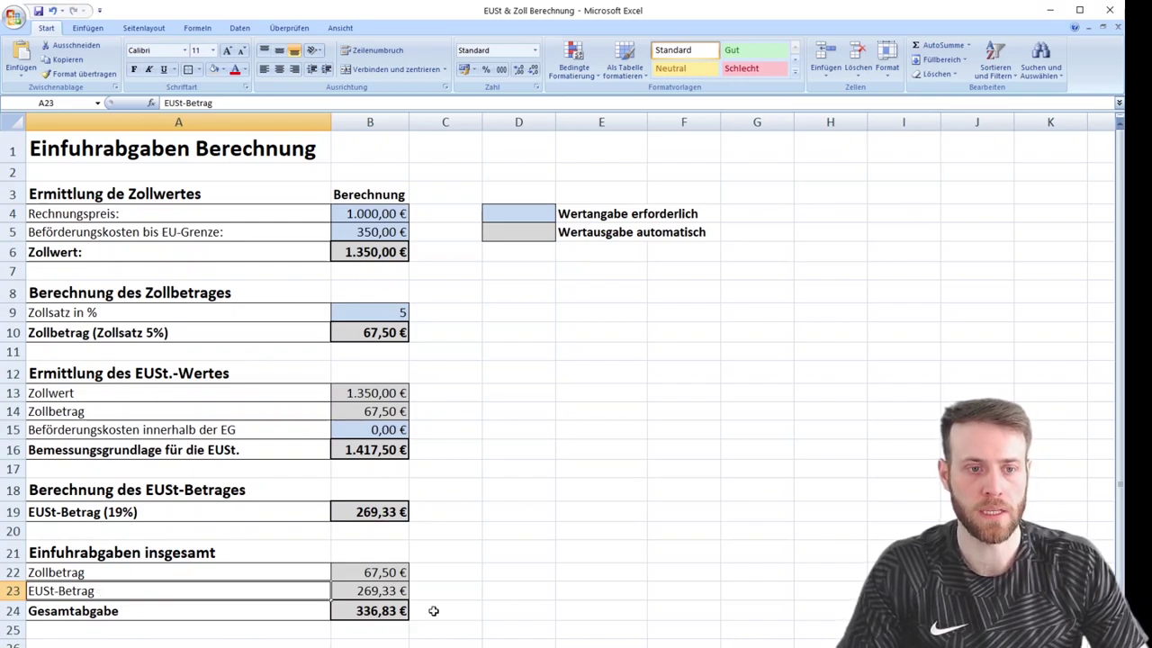
pyautogui.click(382, 630)
pyautogui.click(380, 642)
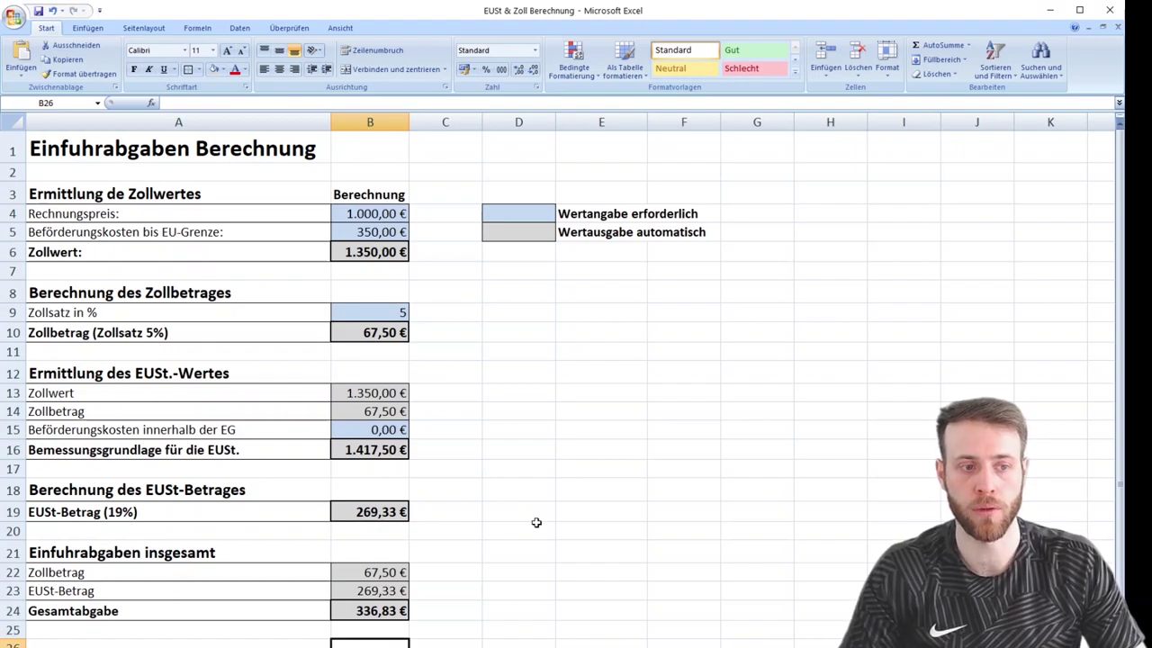